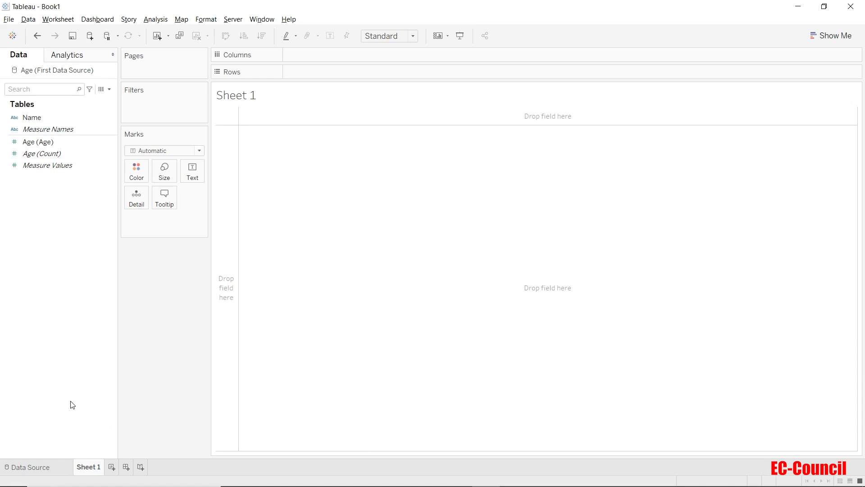
Step: Open the Age table's physical layer on the data source page and join the Books Read sheet to it
{"action": "left_click", "coordinate": [51, 466]}
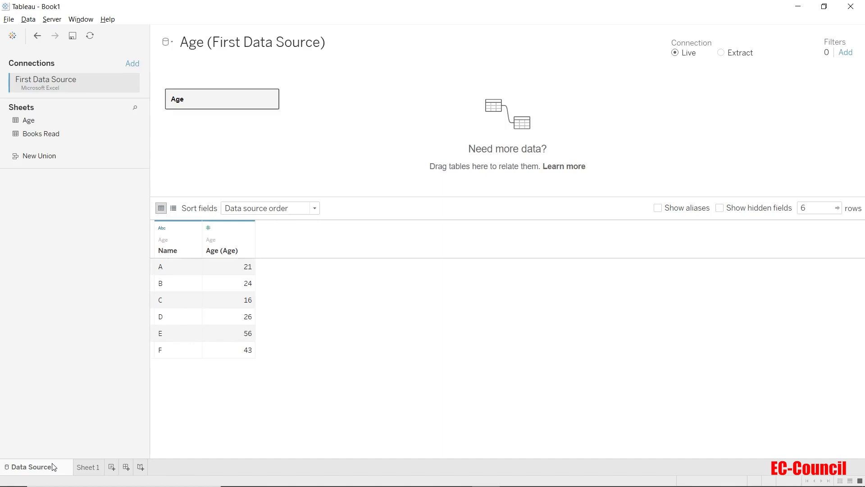
{"action": "double_click", "coordinate": [218, 97]}
{"action": "left_click_drag", "start_coordinate": [45, 133], "coordinate": [376, 111]}
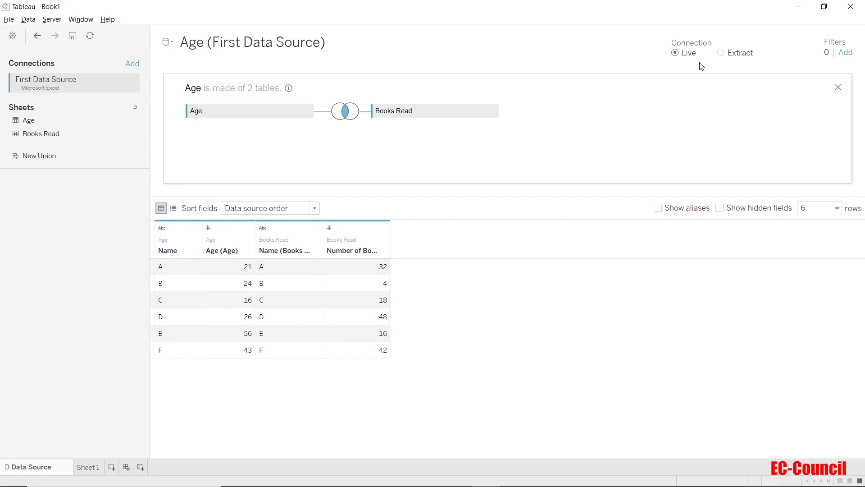
Step: Switch to the First Data Source workbook in Excel and add a row with name Z and age 12 below F on the Age sheet
{"action": "key", "text": "alt+Tab"}
{"action": "key", "text": "alt+Tab"}
{"action": "key", "text": "alt+Tab"}
{"action": "key", "text": "alt+Tab"}
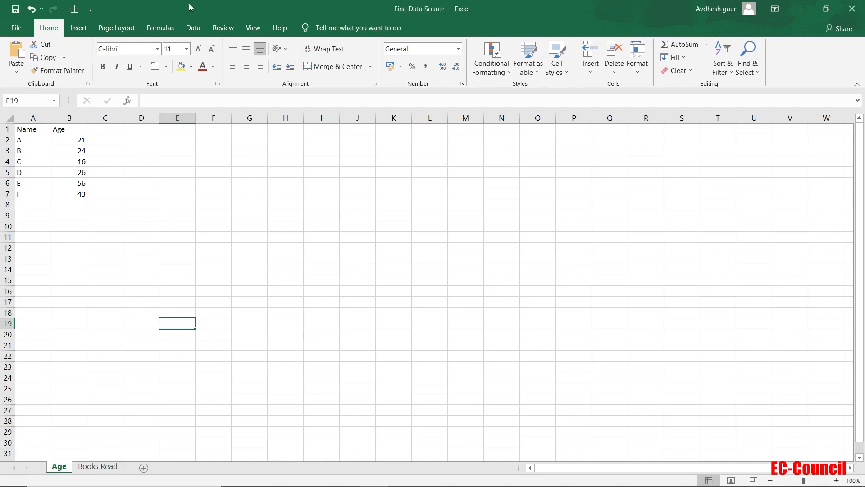
{"action": "left_click", "coordinate": [41, 203]}
{"action": "type", "text": "z"}
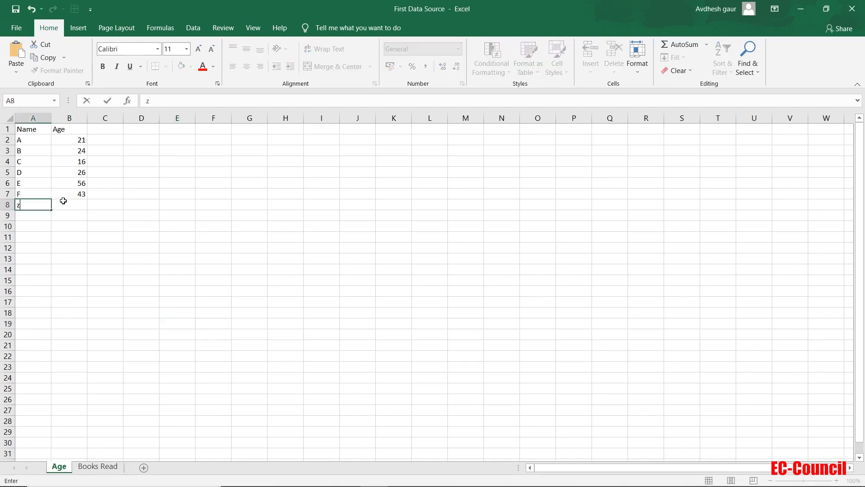
{"action": "double_click", "coordinate": [63, 201]}
{"action": "double_click", "coordinate": [44, 202]}
{"action": "left_click_drag", "start_coordinate": [44, 203], "coordinate": [15, 204]}
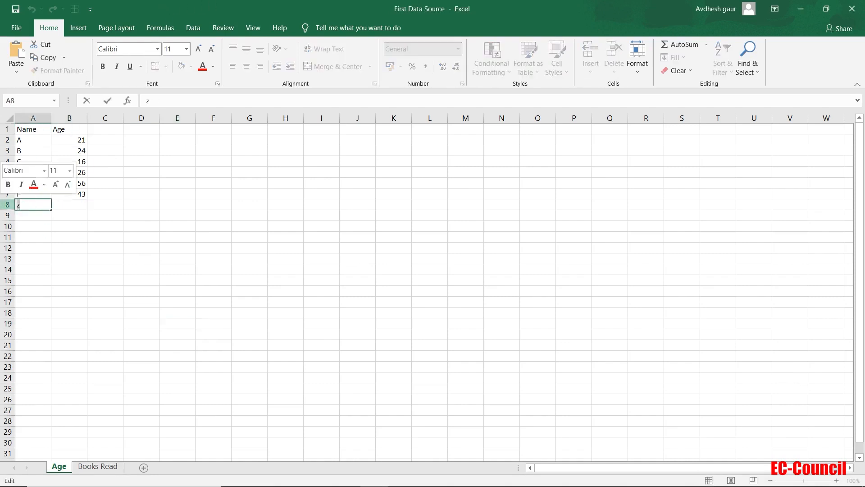
{"action": "type", "text": "Z"}
{"action": "left_click", "coordinate": [64, 204]}
{"action": "type", "text": "a"}
{"action": "key", "text": "BackSpace"}
{"action": "type", "text": "12"}
{"action": "left_click", "coordinate": [82, 228]}
Step: Copy the new Z row to row 8 of the Books Read sheet and set its number of books to 2
{"action": "left_click_drag", "start_coordinate": [38, 205], "coordinate": [66, 206]}
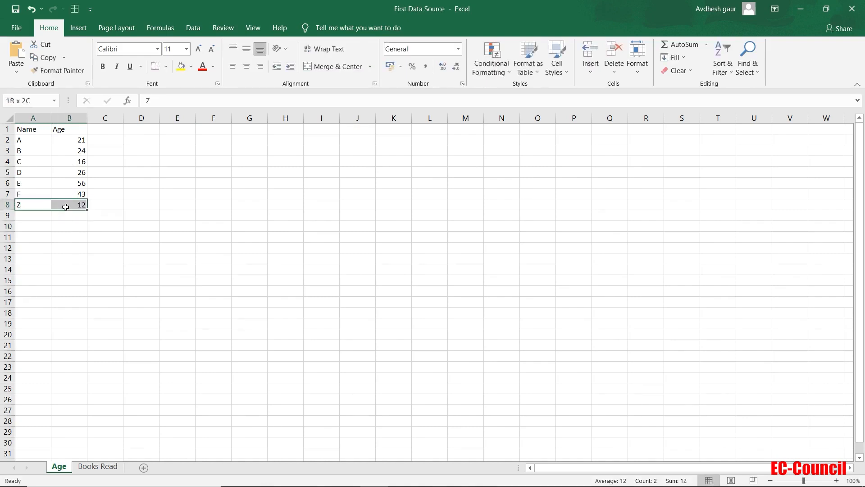
{"action": "key", "text": "ctrl+c"}
{"action": "left_click", "coordinate": [97, 465]}
{"action": "left_click", "coordinate": [39, 202]}
{"action": "key", "text": "ctrl+v"}
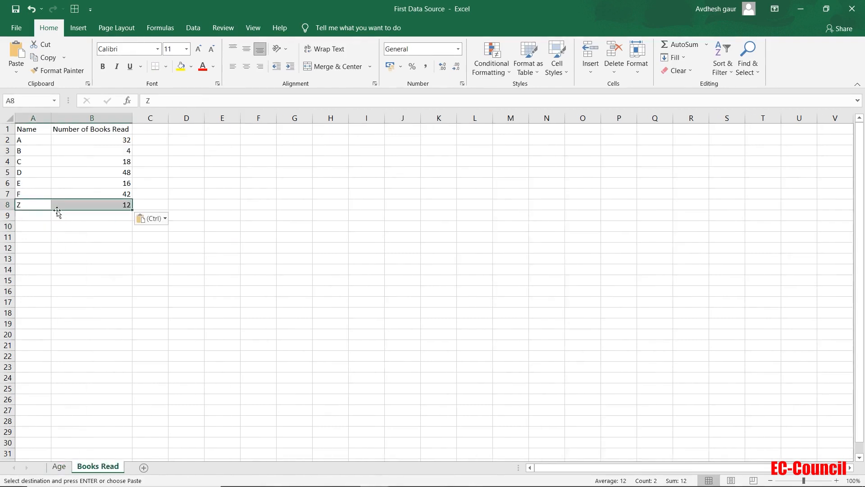
{"action": "double_click", "coordinate": [112, 203]}
{"action": "left_click_drag", "start_coordinate": [114, 203], "coordinate": [186, 213]}
{"action": "type", "text": "2"}
{"action": "left_click", "coordinate": [192, 278]}
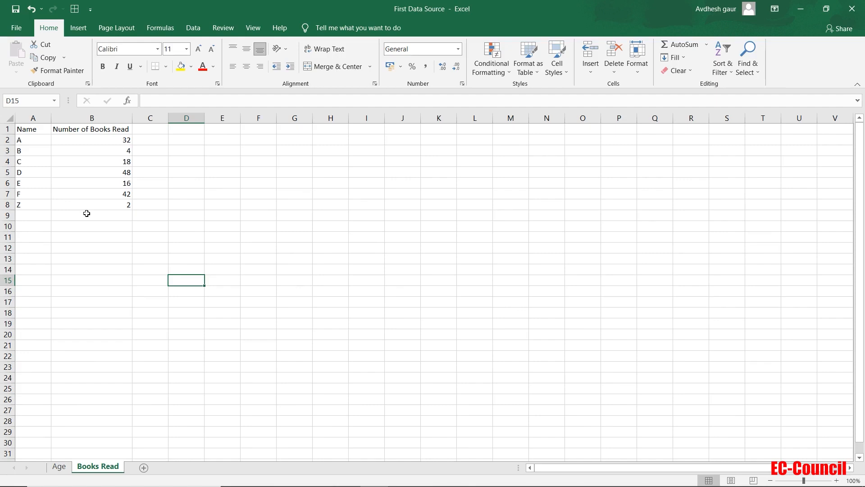
Step: Delete the rows for A through D from the Books Read sheet
{"action": "left_click_drag", "start_coordinate": [127, 171], "coordinate": [5, 180]}
{"action": "key", "text": "ctrl+z"}
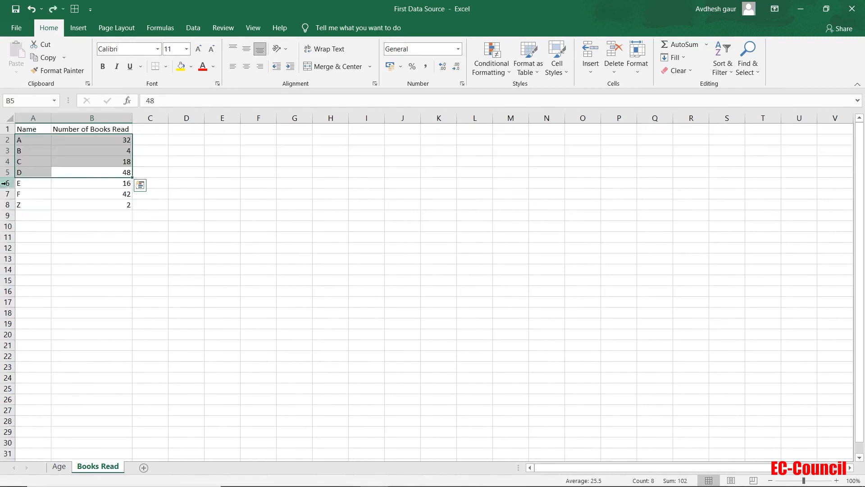
{"action": "left_click", "coordinate": [28, 217]}
{"action": "left_click_drag", "start_coordinate": [6, 140], "coordinate": [12, 169]}
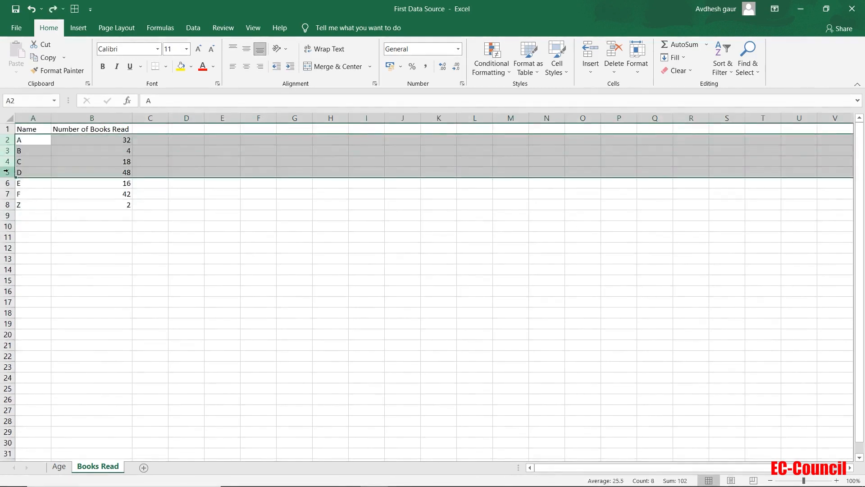
{"action": "right_click", "coordinate": [9, 170]}
{"action": "left_click", "coordinate": [43, 267]}
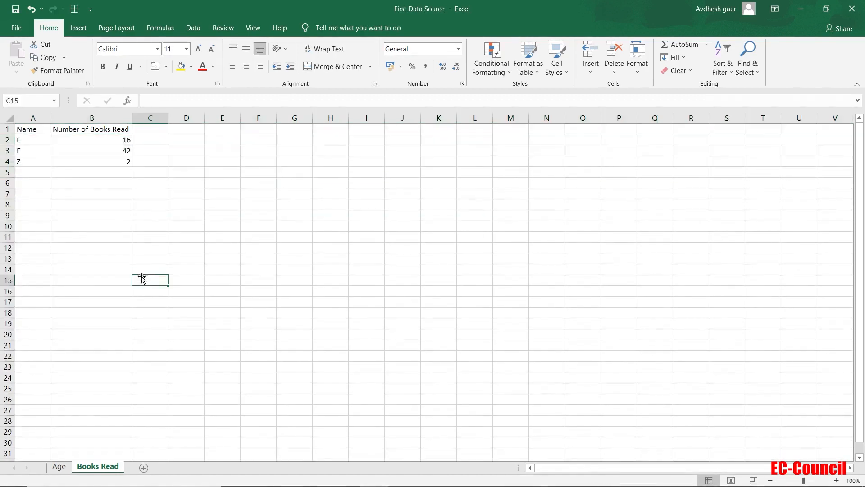
Step: Delete the rows for A through D from the Age sheet
{"action": "left_click", "coordinate": [58, 467]}
{"action": "left_click_drag", "start_coordinate": [5, 139], "coordinate": [4, 169]}
{"action": "right_click", "coordinate": [4, 169]}
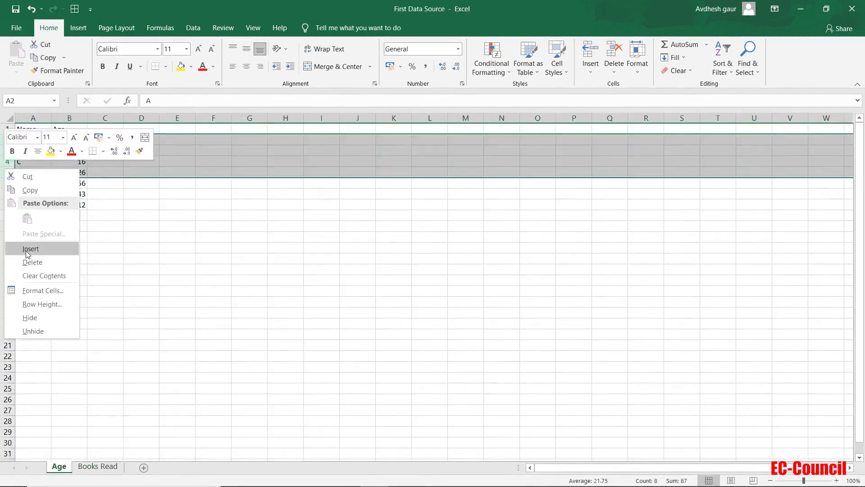
{"action": "left_click", "coordinate": [32, 260]}
Step: Set E's age to 100 on the Age sheet and save the workbook
{"action": "double_click", "coordinate": [75, 139]}
{"action": "left_click_drag", "start_coordinate": [74, 140], "coordinate": [101, 140]}
{"action": "type", "text": "100"}
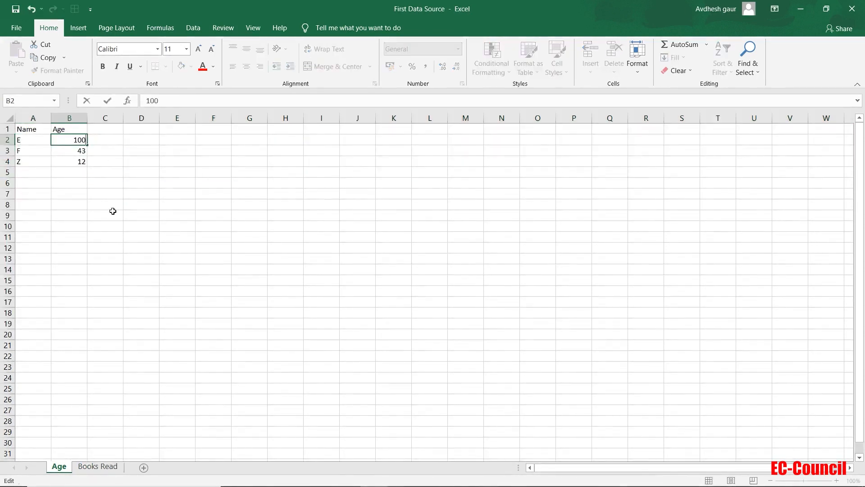
{"action": "left_click", "coordinate": [112, 212]}
{"action": "left_click", "coordinate": [16, 10]}
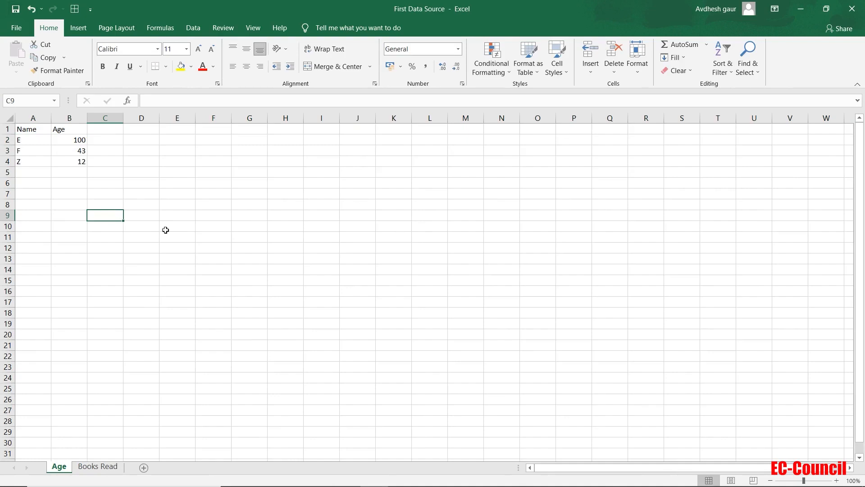
Step: Switch back to Tableau and refresh the live data source to load the edited workbook data
{"action": "key", "text": "alt+Tab"}
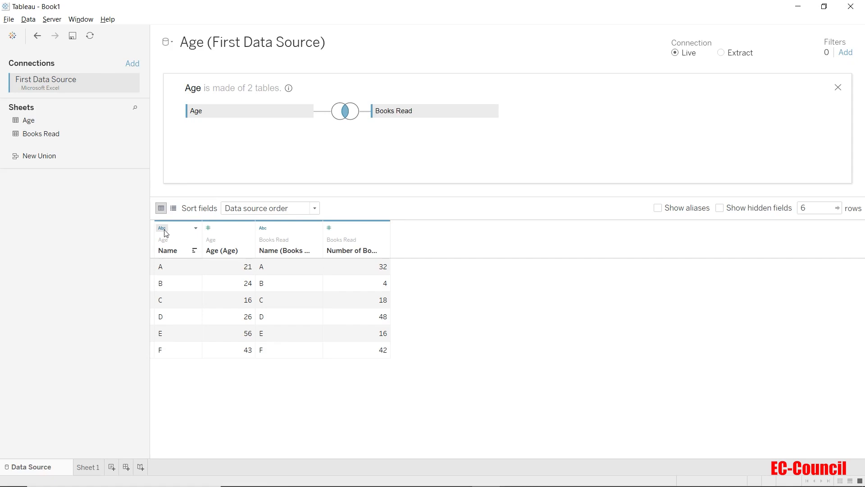
{"action": "left_click", "coordinate": [89, 40]}
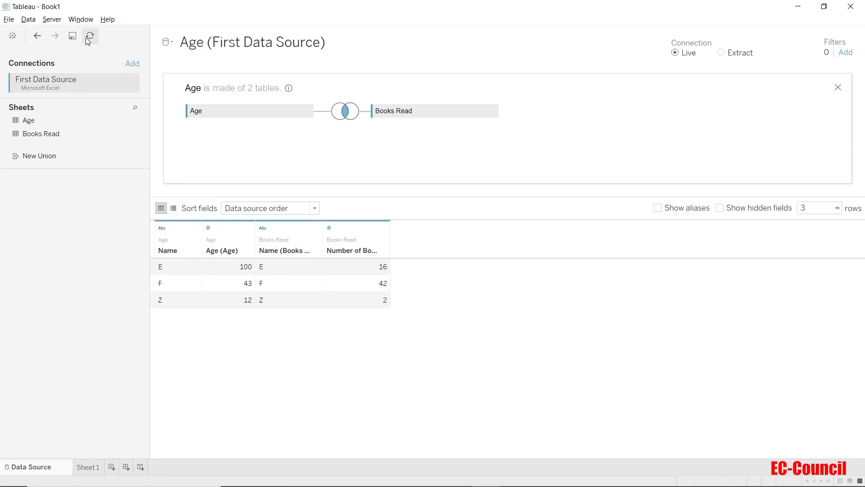
{"action": "left_click", "coordinate": [27, 20]}
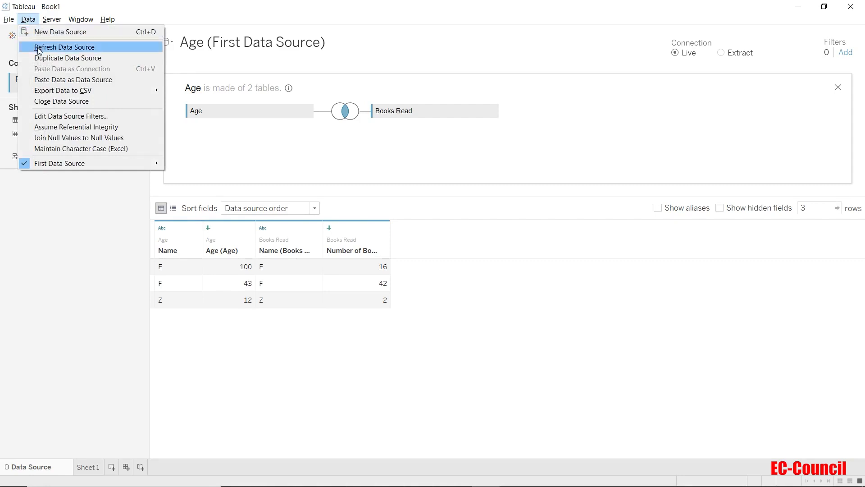
{"action": "left_click", "coordinate": [76, 256]}
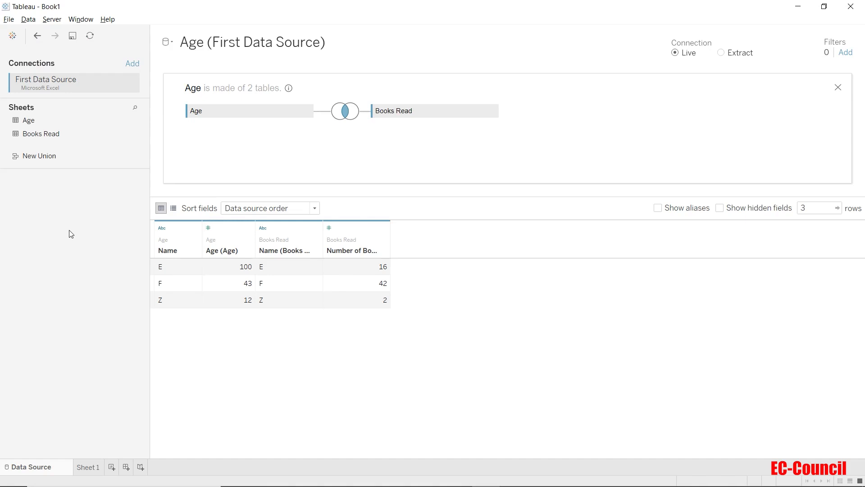
Step: Change the connection to Extract and add an extract filter on Name that excludes Z
{"action": "left_click", "coordinate": [721, 56]}
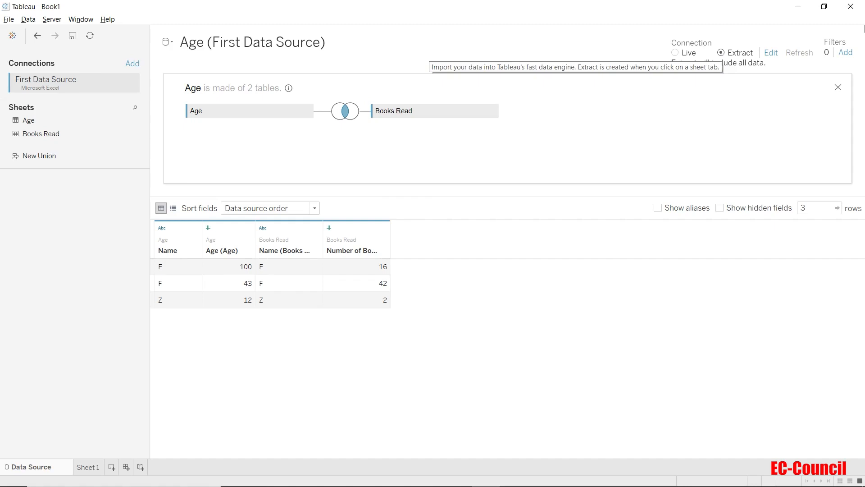
{"action": "left_click", "coordinate": [772, 53]}
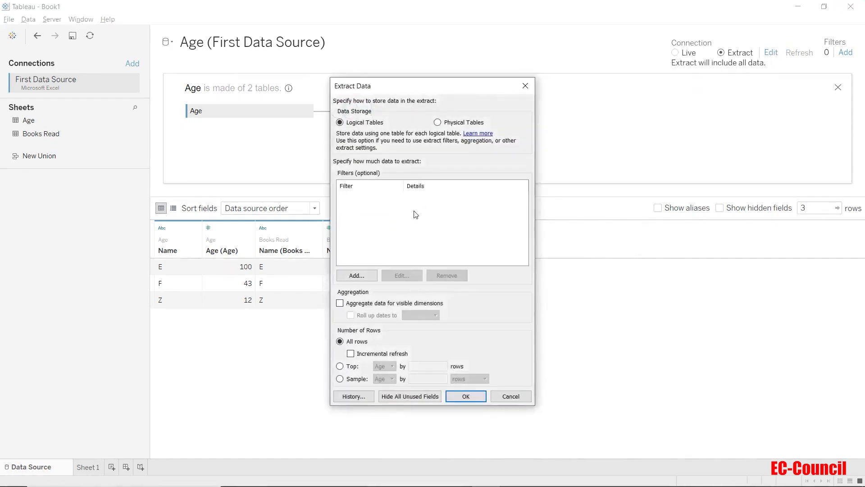
{"action": "left_click", "coordinate": [357, 275]}
{"action": "left_click", "coordinate": [361, 197]}
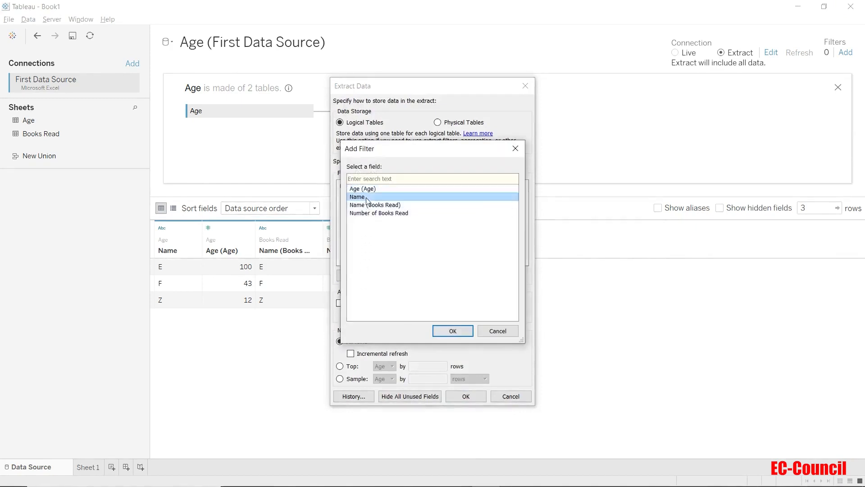
{"action": "left_click", "coordinate": [452, 331]}
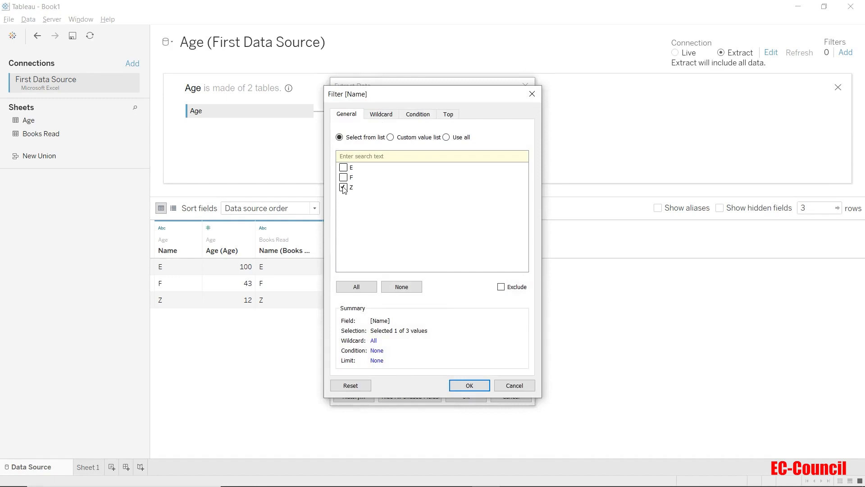
{"action": "left_click", "coordinate": [501, 287]}
{"action": "left_click", "coordinate": [480, 386]}
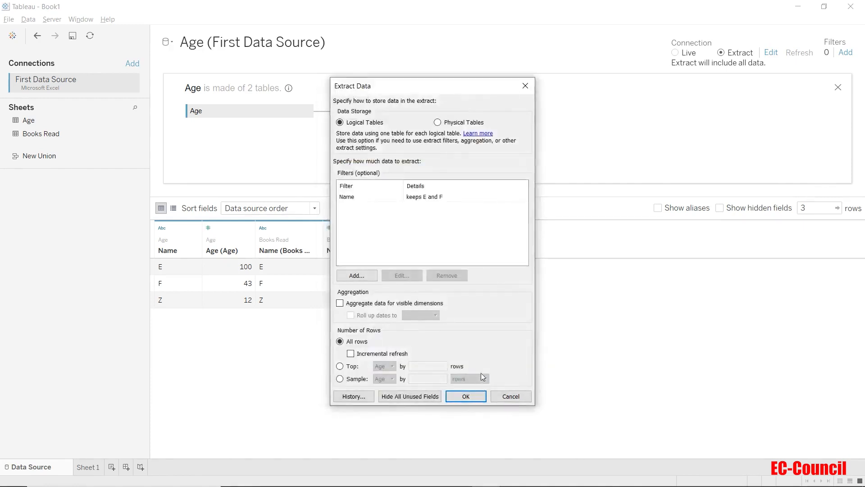
{"action": "left_click", "coordinate": [477, 395]}
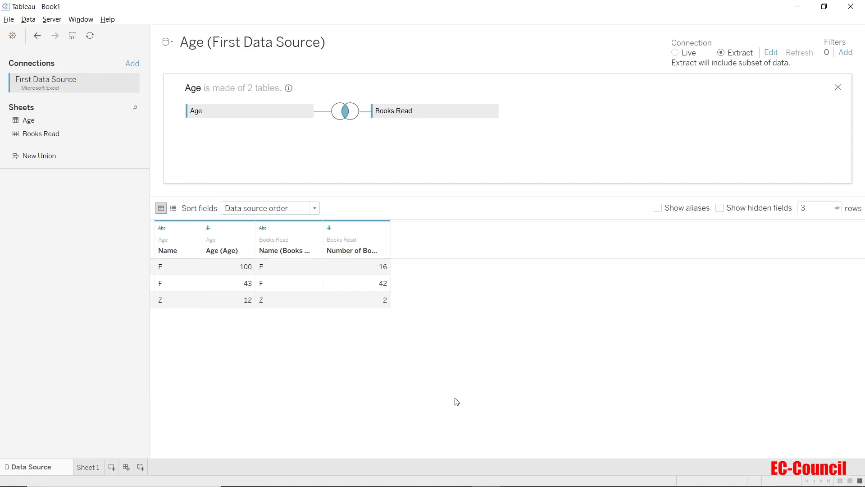
Step: Save the extract as Age (First Data Source) in the proposed folder and open Sheet 1
{"action": "left_click", "coordinate": [96, 467]}
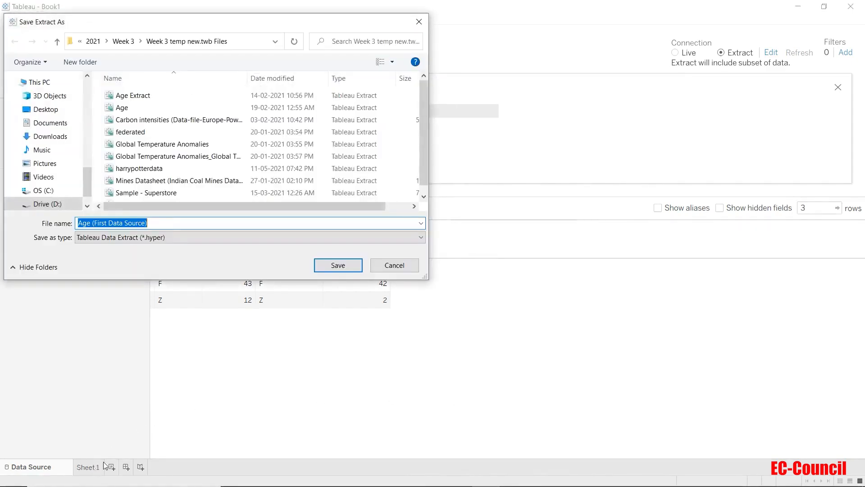
{"action": "left_click", "coordinate": [338, 266]}
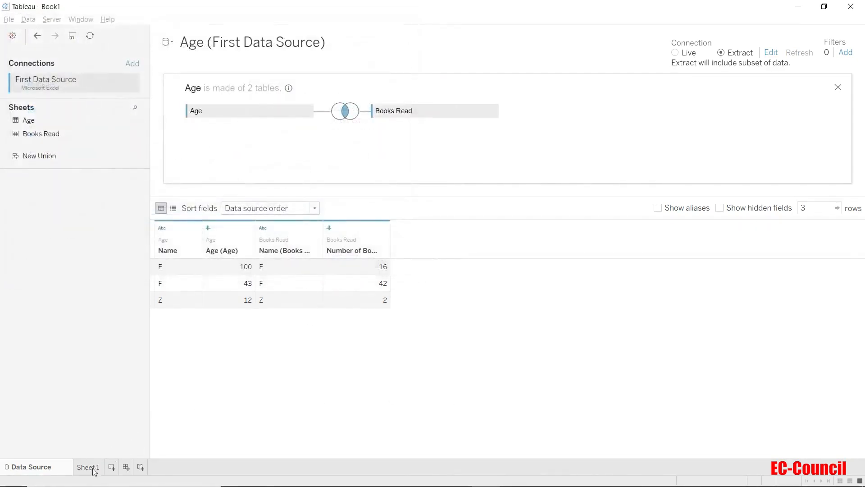
{"action": "left_click", "coordinate": [92, 468]}
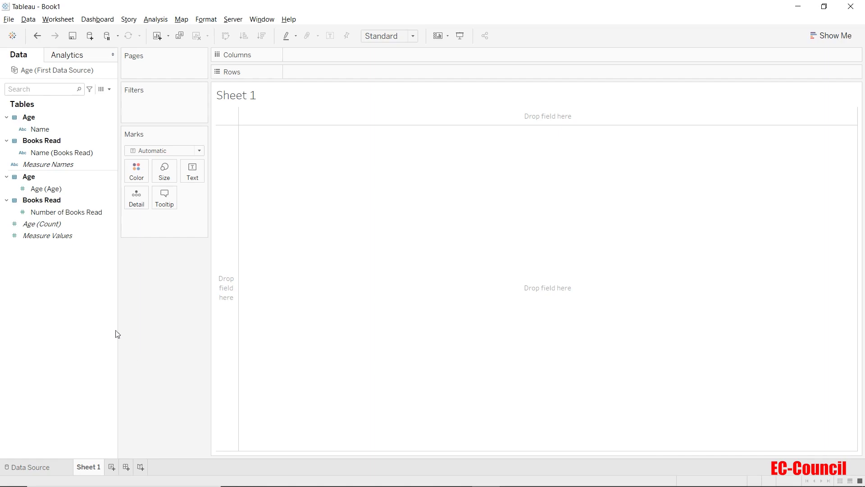
Step: Place the Age table's Name field on Rows in Sheet 1, and check the data source page against it
{"action": "left_click", "coordinate": [40, 131]}
{"action": "left_click_drag", "start_coordinate": [41, 135], "coordinate": [312, 78]}
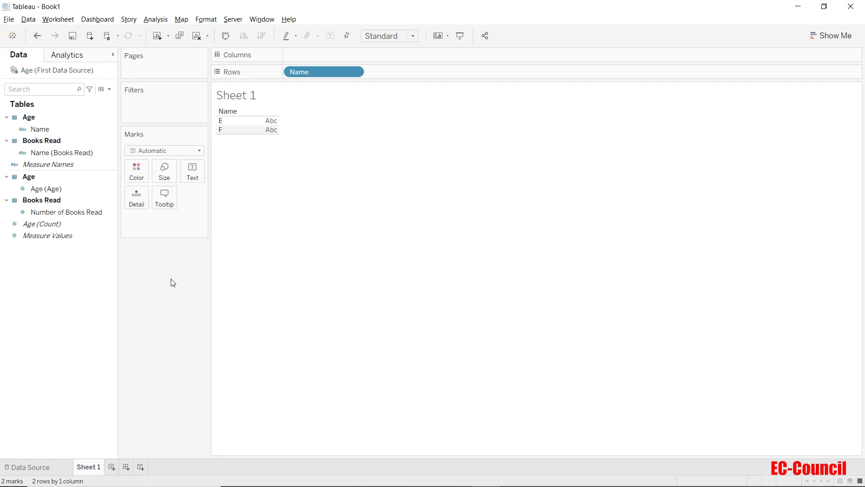
{"action": "left_click", "coordinate": [53, 466]}
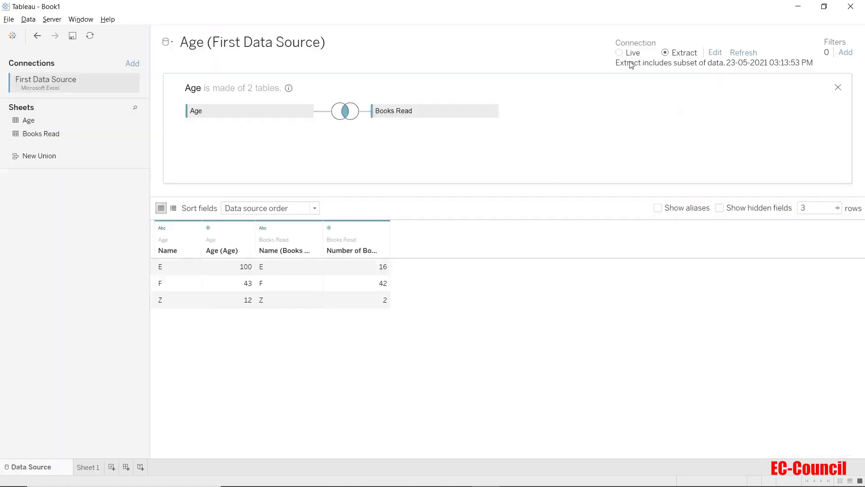
{"action": "left_click", "coordinate": [85, 470]}
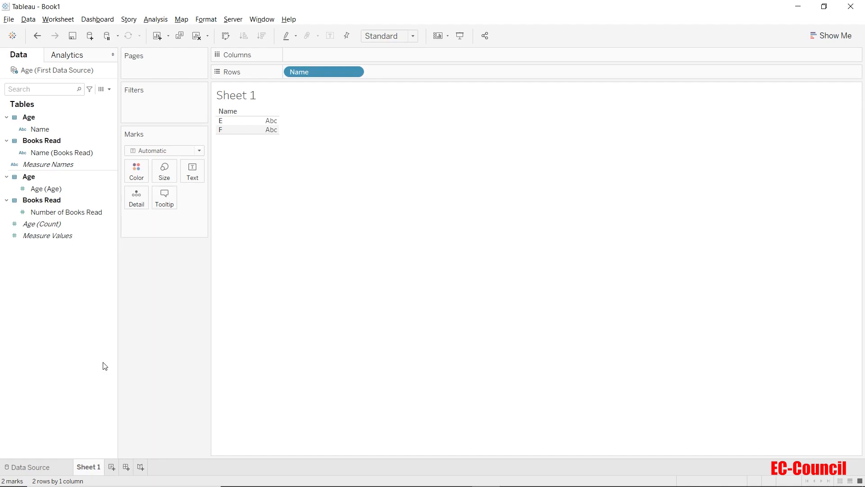
Step: Turn off Use Extract for the Age (First Data Source) data source and review its extract options
{"action": "right_click", "coordinate": [23, 70]}
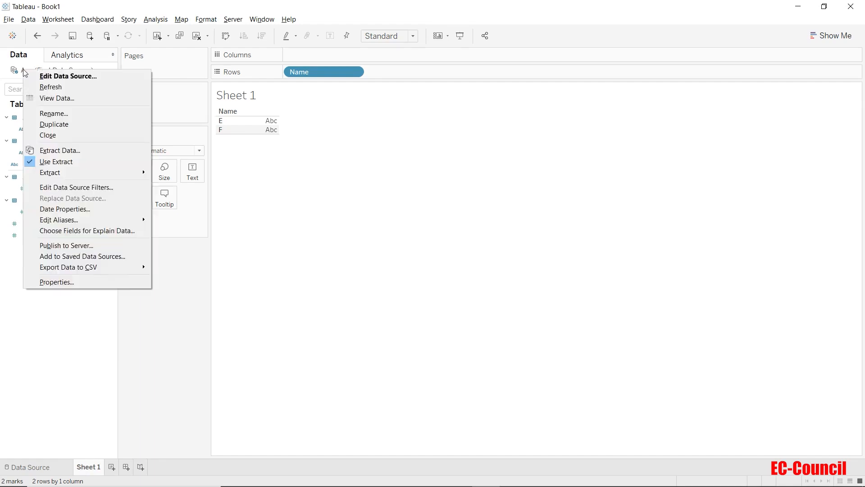
{"action": "left_click", "coordinate": [52, 163]}
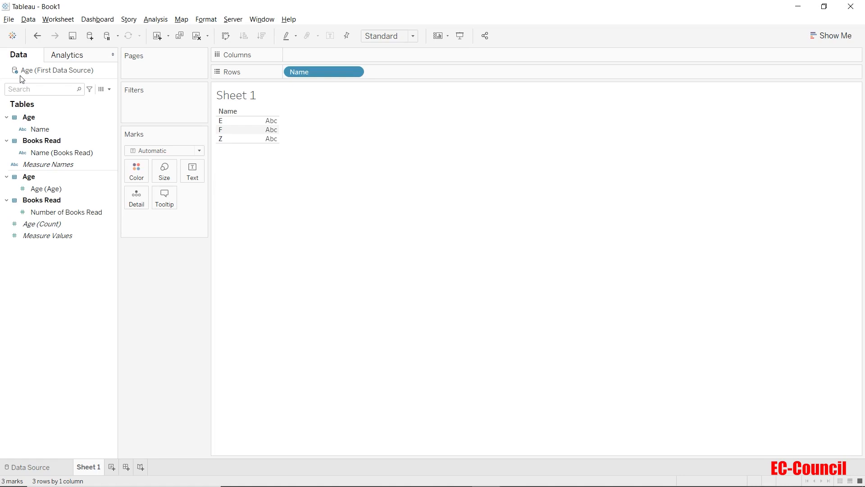
{"action": "right_click", "coordinate": [25, 73]}
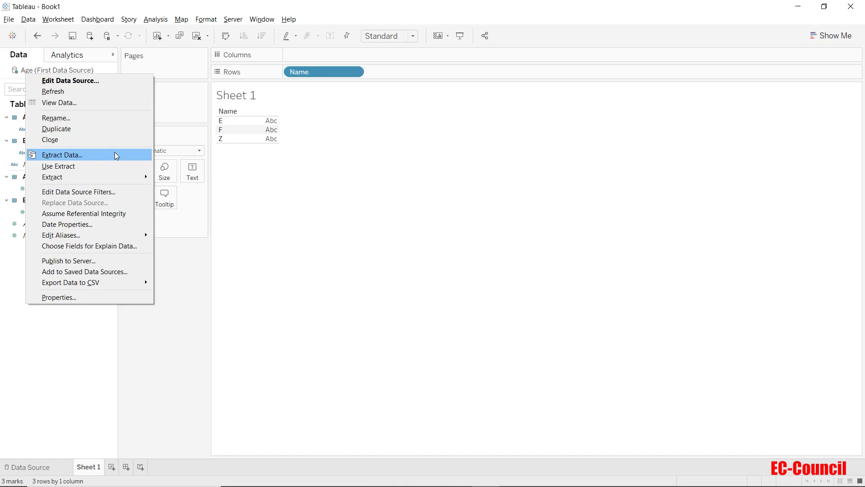
{"action": "key", "text": "Escape"}
Step: Switch to Excel, delete the E row from both the Age and Books Read sheets, and save the First Data Source workbook
{"action": "key", "text": "alt+Tab"}
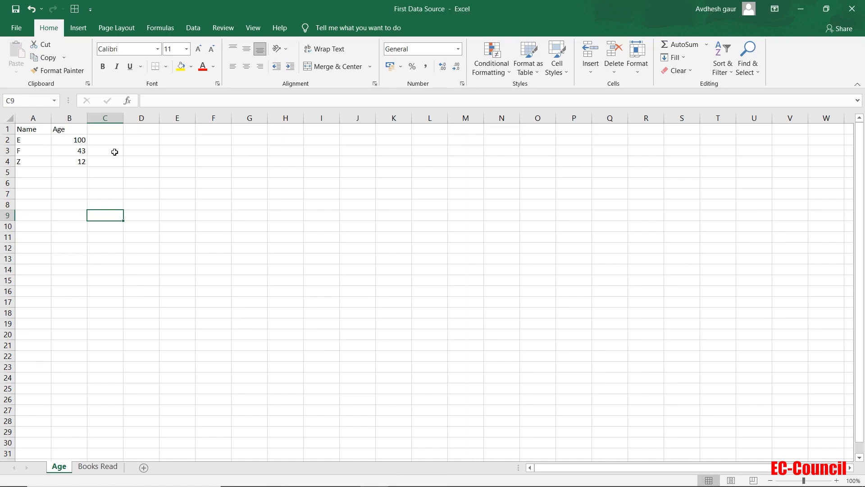
{"action": "left_click", "coordinate": [5, 140]}
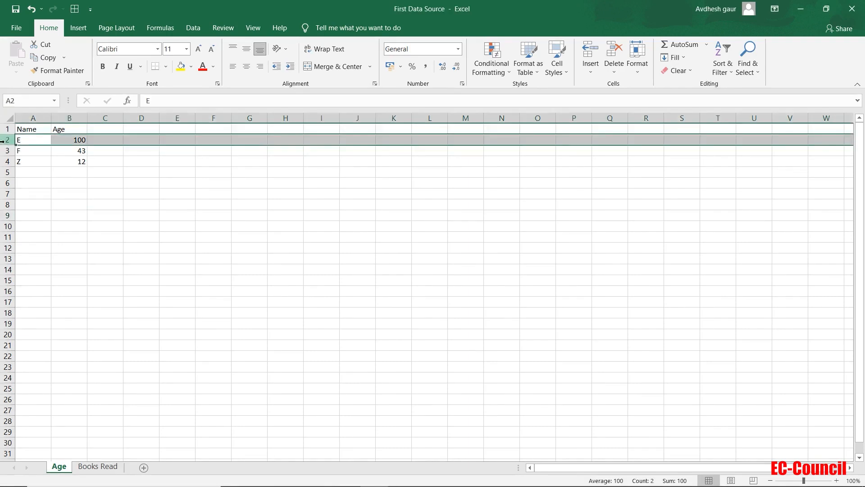
{"action": "right_click", "coordinate": [3, 141]}
{"action": "left_click", "coordinate": [33, 232]}
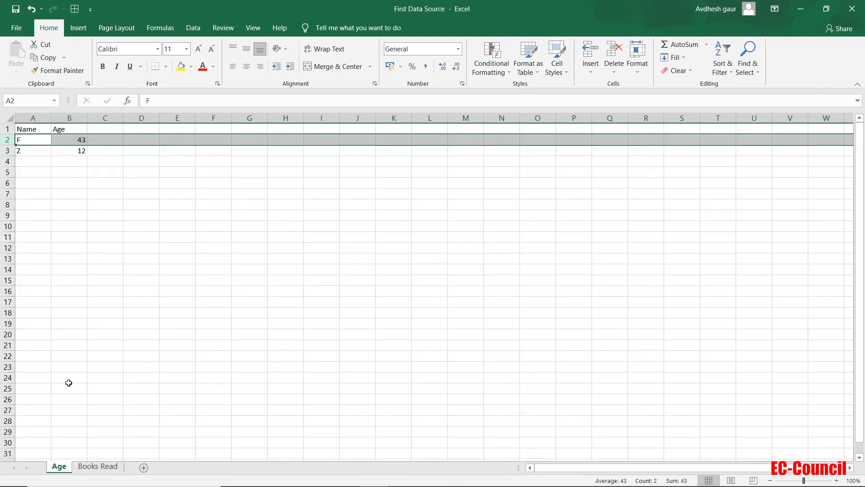
{"action": "left_click", "coordinate": [97, 466]}
{"action": "right_click", "coordinate": [9, 140]}
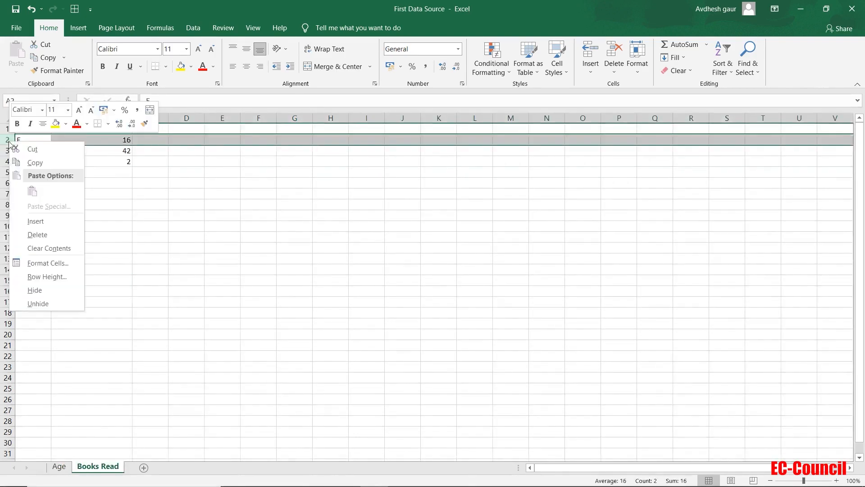
{"action": "left_click", "coordinate": [37, 235]}
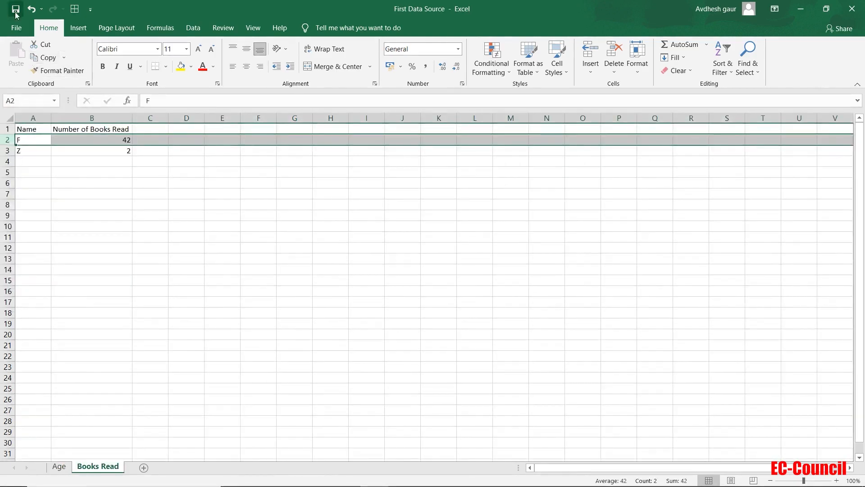
{"action": "left_click", "coordinate": [80, 278]}
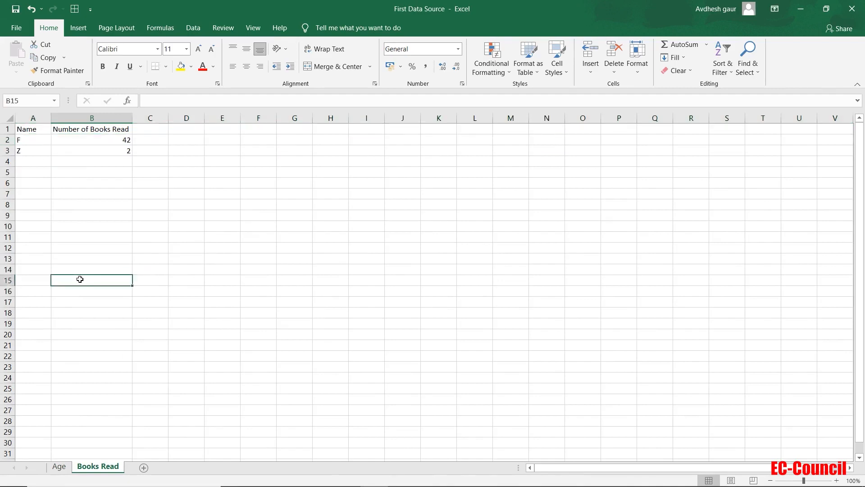
Step: Switch to Tableau, remove the Name filter from the Age (First Data Source) extract settings, and extract all rows
{"action": "key", "text": "alt+Tab"}
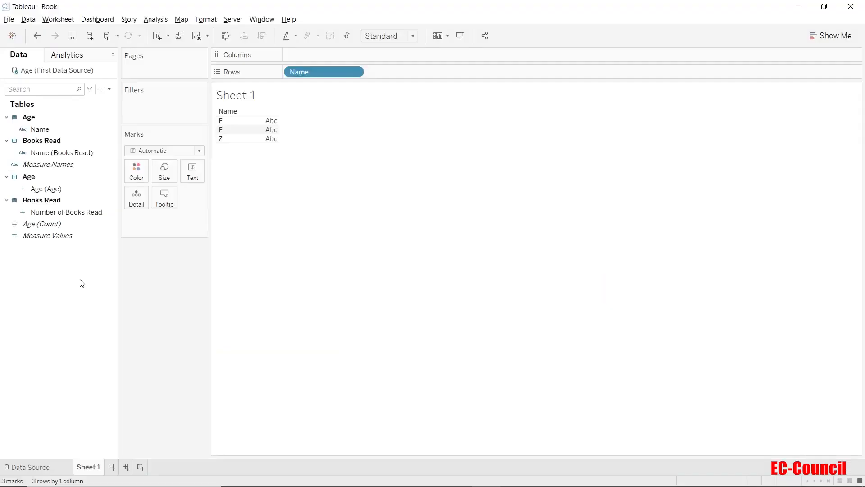
{"action": "right_click", "coordinate": [48, 72]}
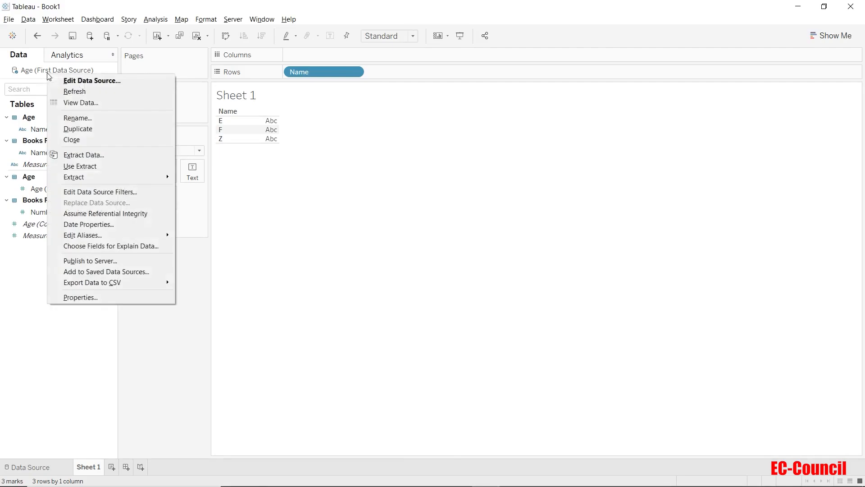
{"action": "left_click", "coordinate": [132, 155]}
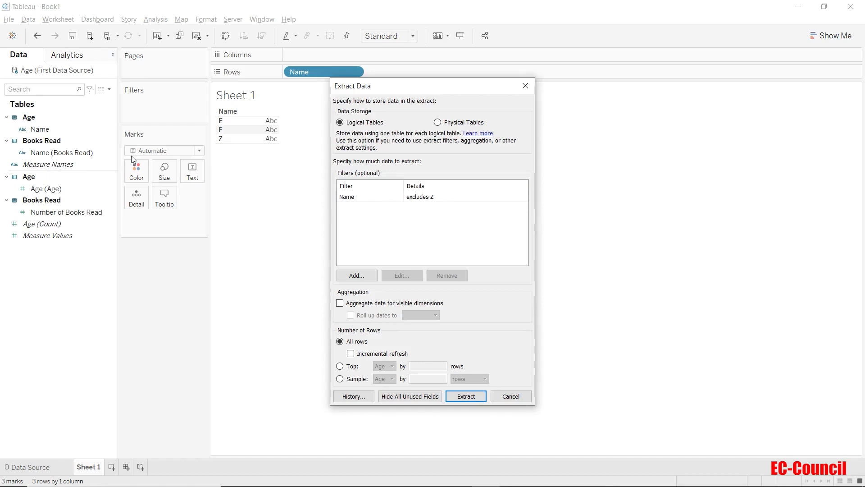
{"action": "left_click", "coordinate": [367, 198]}
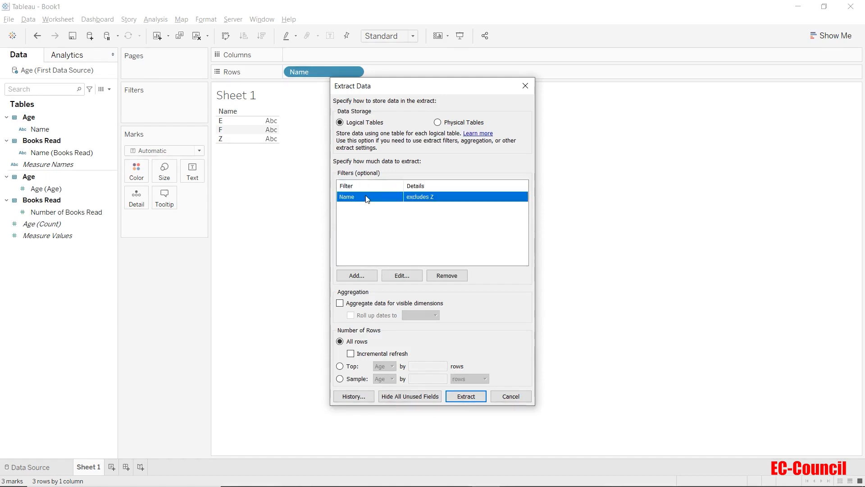
{"action": "left_click", "coordinate": [448, 276]}
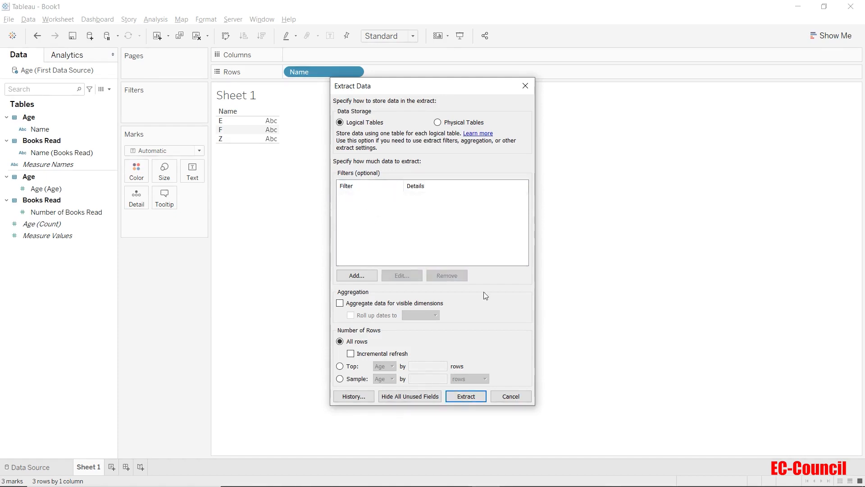
{"action": "left_click", "coordinate": [467, 397]}
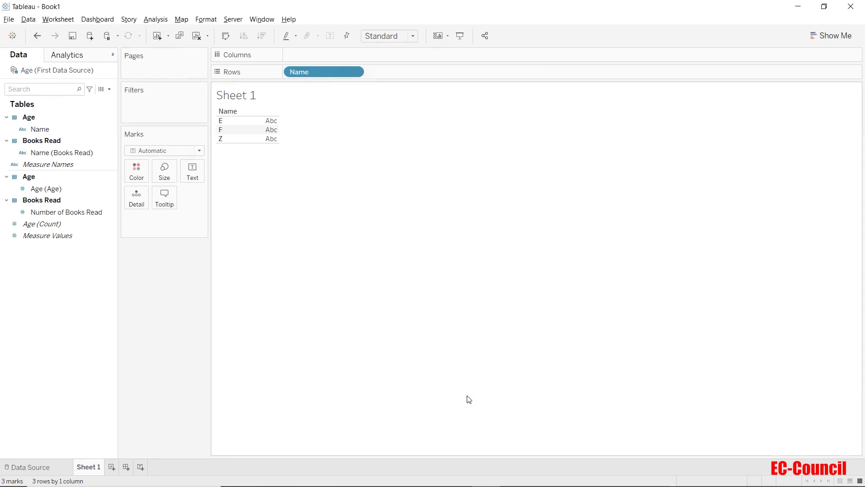
Step: Run the data extraction for Age (First Data Source) once more with logical tables, all rows and no filters
{"action": "right_click", "coordinate": [60, 72]}
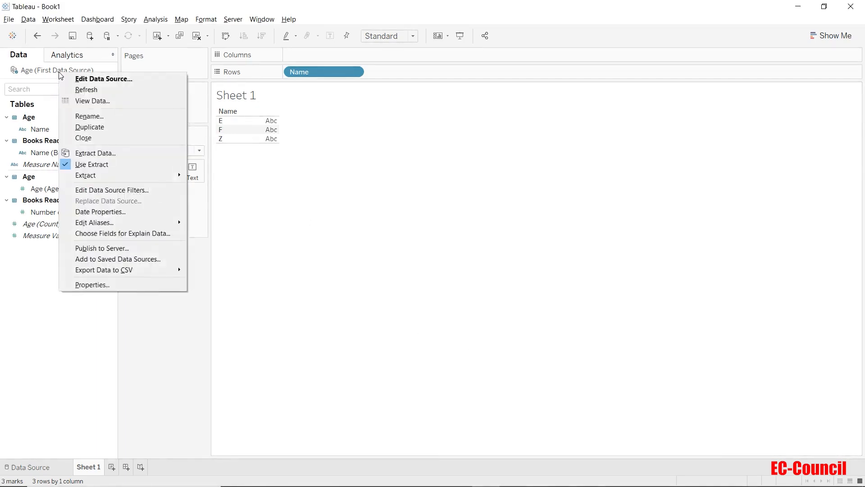
{"action": "left_click", "coordinate": [90, 153]}
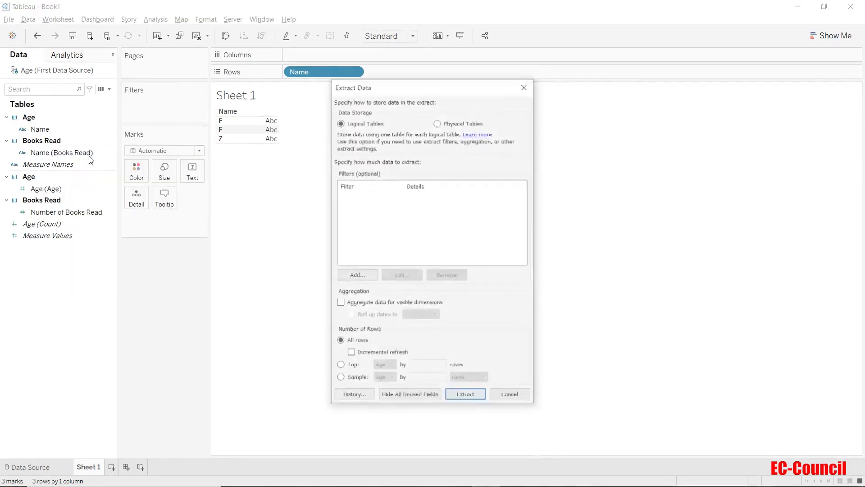
{"action": "left_click", "coordinate": [460, 396]}
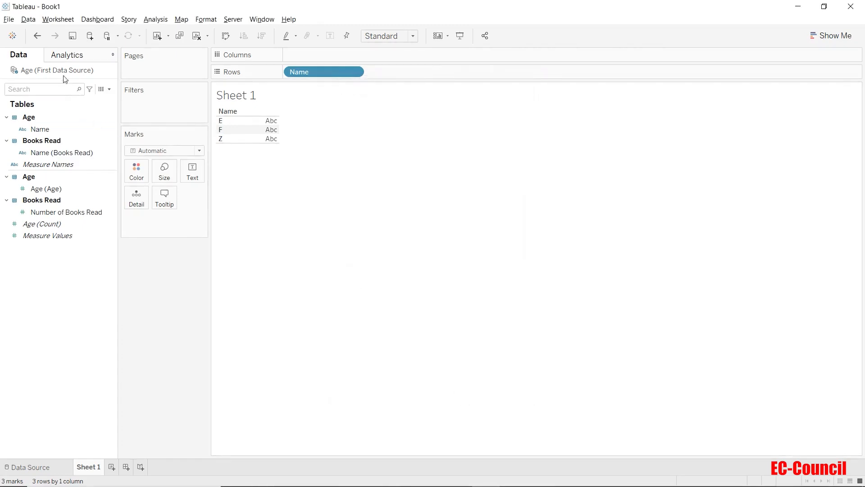
{"action": "right_click", "coordinate": [47, 67]}
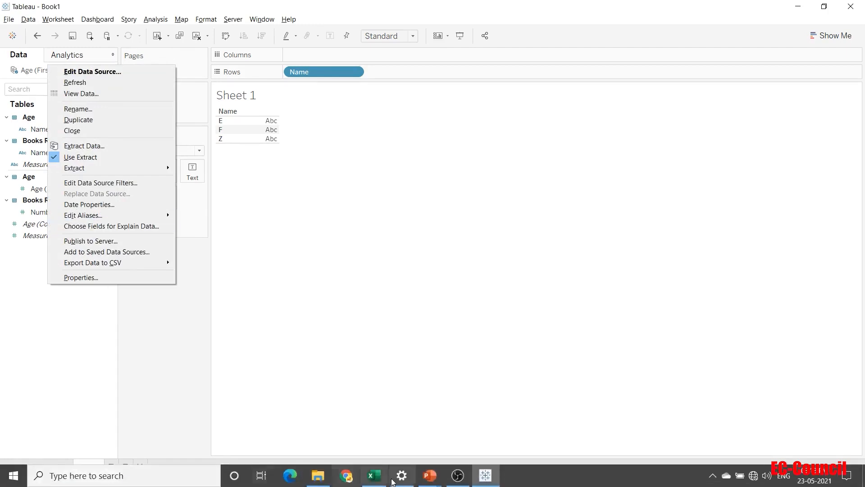
Step: Save the First Data Source workbook again from its Age sheet in Excel, and return to Tableau
{"action": "left_click", "coordinate": [374, 481]}
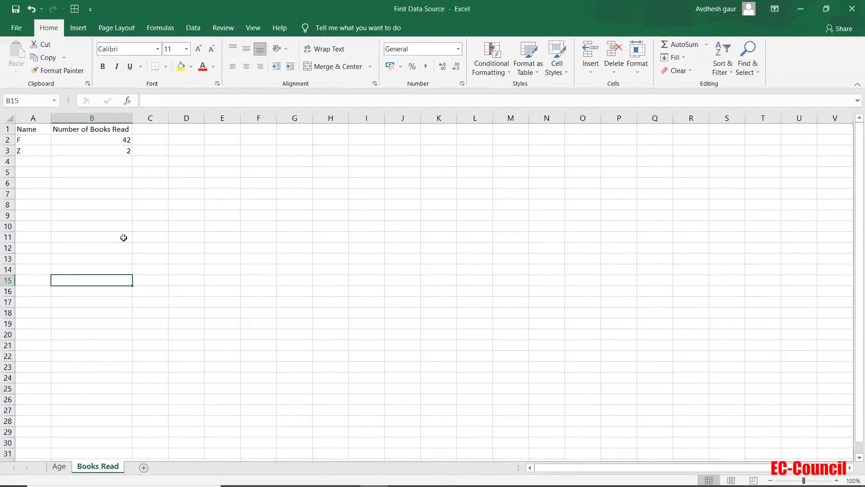
{"action": "left_click", "coordinate": [59, 467]}
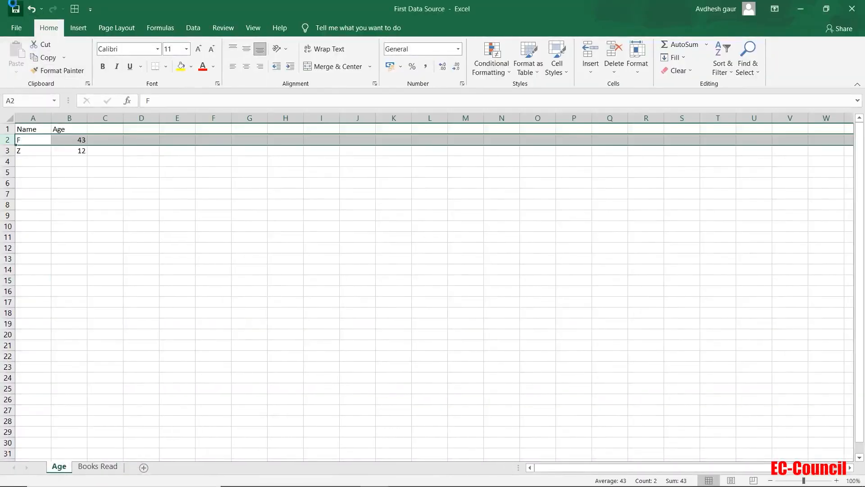
{"action": "key", "text": "alt+Tab"}
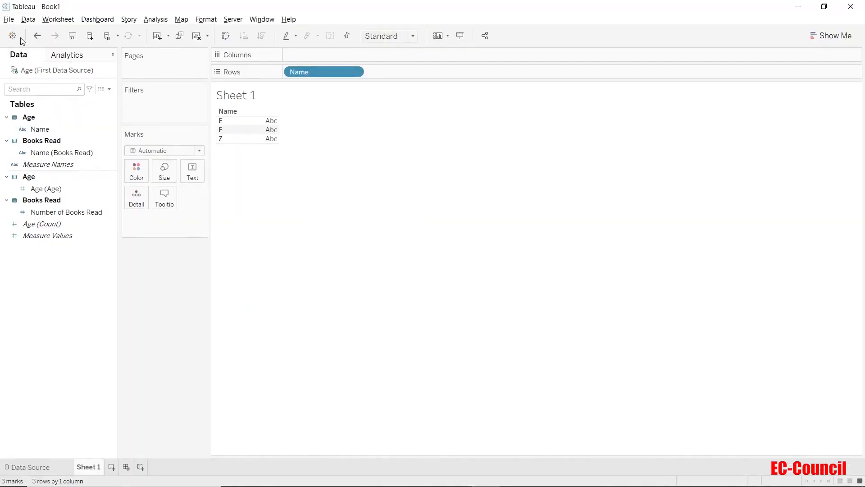
Step: Refresh the Age (First Data Source) extract twice, accepting the full replacement of its contents
{"action": "right_click", "coordinate": [37, 71]}
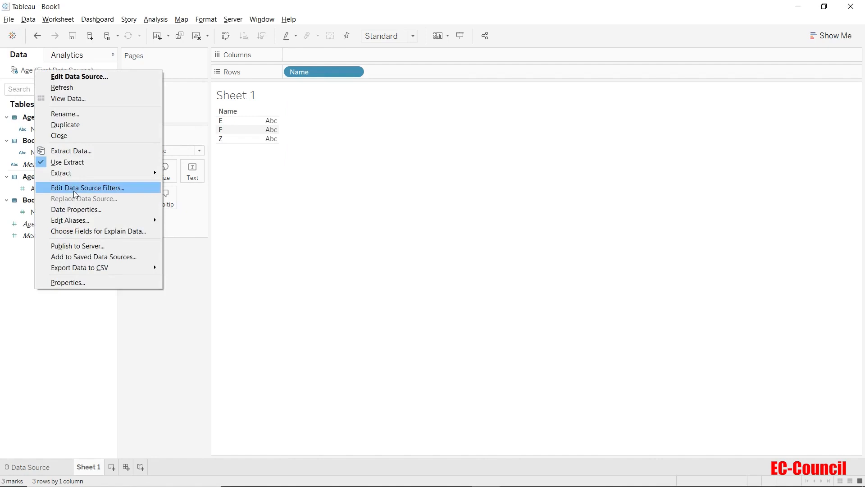
{"action": "mouse_move", "coordinate": [146, 177]}
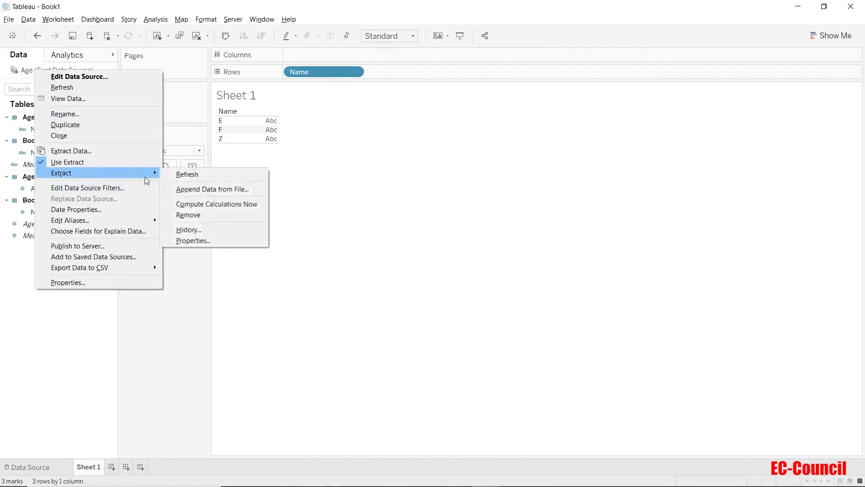
{"action": "left_click", "coordinate": [179, 181]}
{"action": "left_click", "coordinate": [406, 269]}
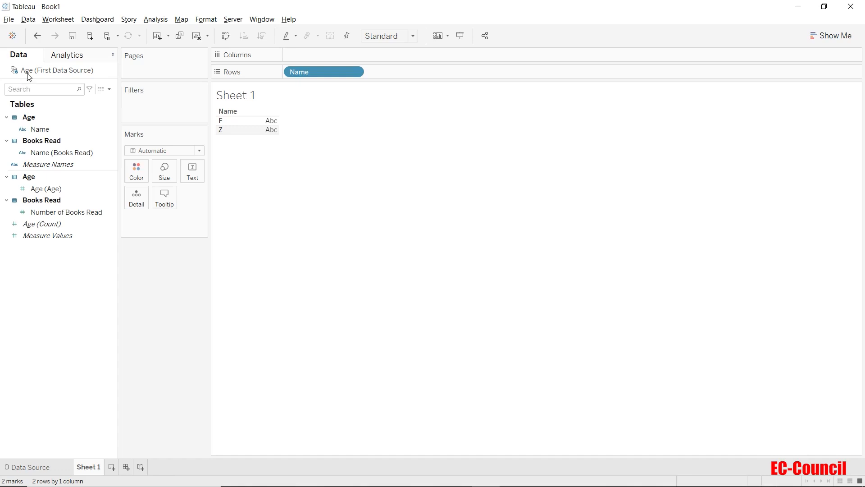
{"action": "right_click", "coordinate": [31, 73]}
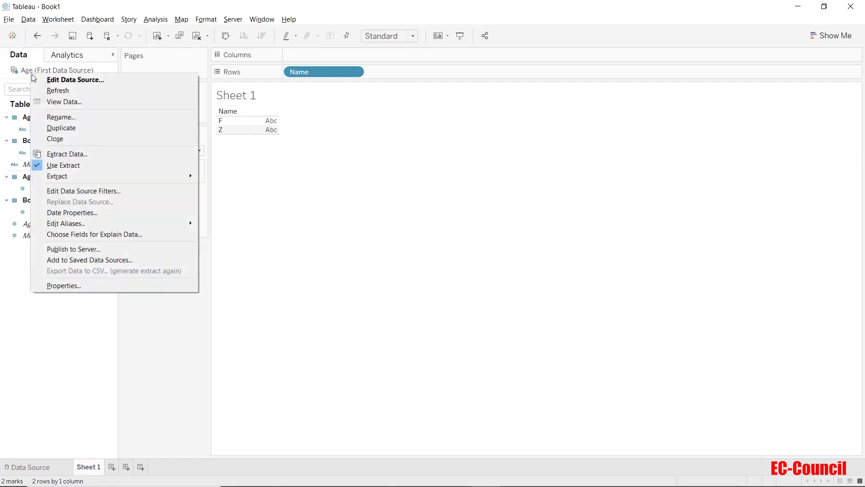
{"action": "mouse_move", "coordinate": [79, 177]}
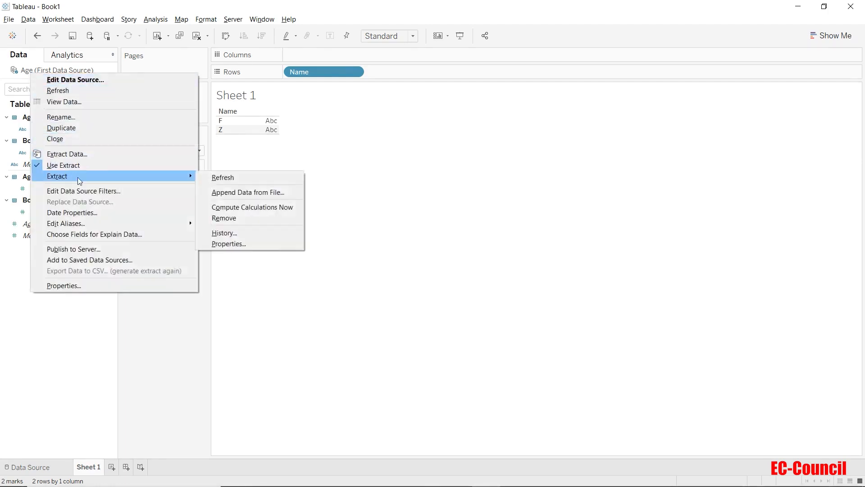
{"action": "left_click", "coordinate": [219, 178]}
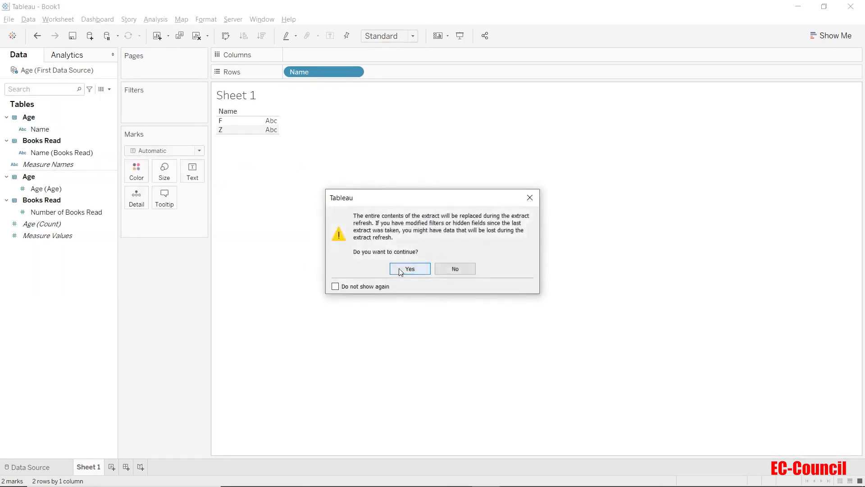
{"action": "left_click", "coordinate": [400, 269]}
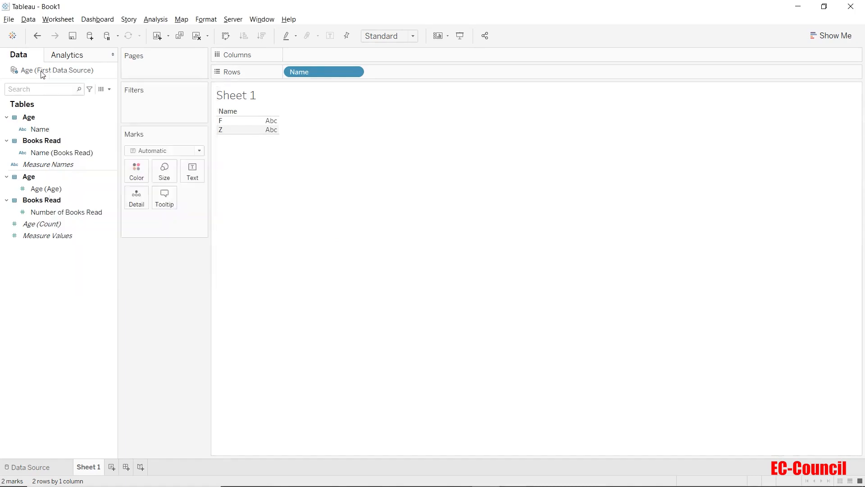
Step: View the refresh history of the Age (First Data Source) extract, and look over the data source's extract options
{"action": "right_click", "coordinate": [42, 74]}
{"action": "mouse_move", "coordinate": [75, 176]}
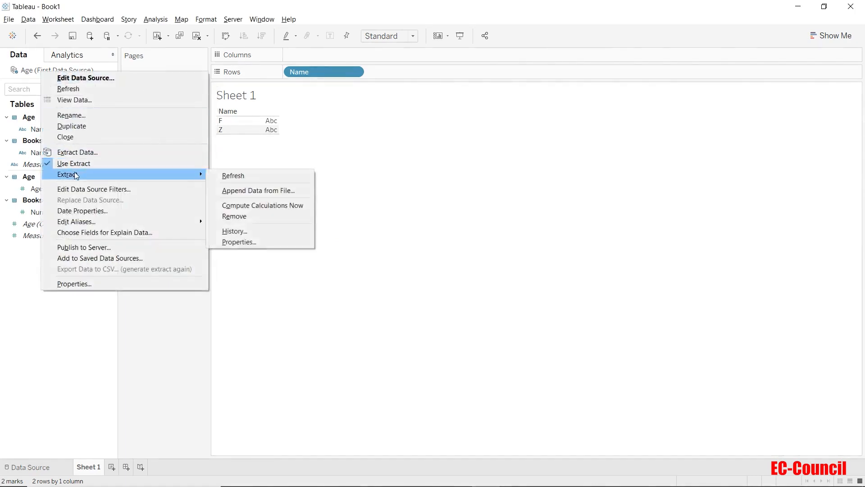
{"action": "left_click", "coordinate": [231, 233]}
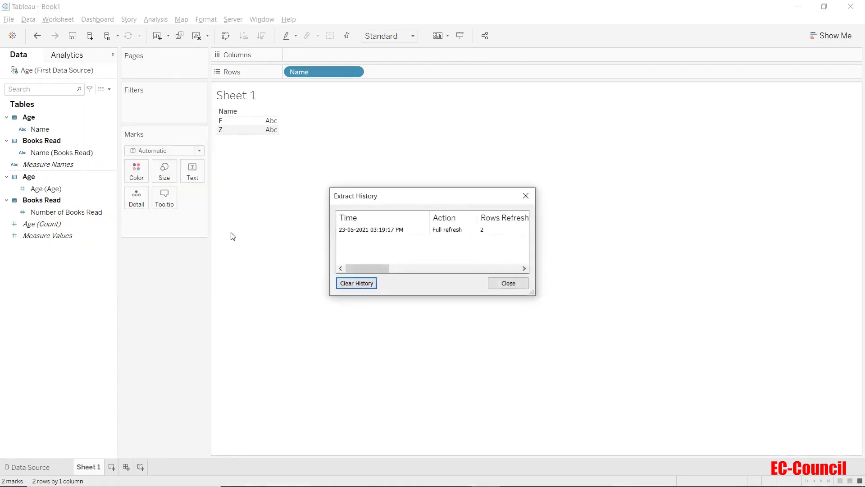
{"action": "left_click", "coordinate": [525, 196]}
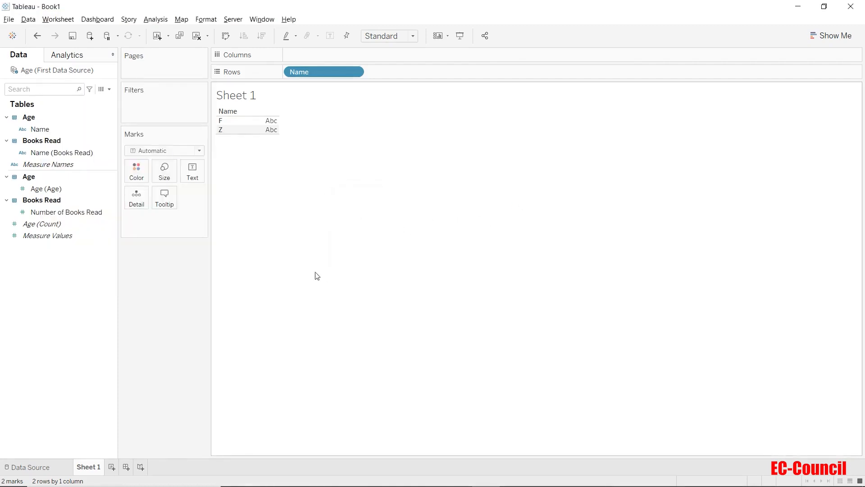
{"action": "right_click", "coordinate": [70, 72]}
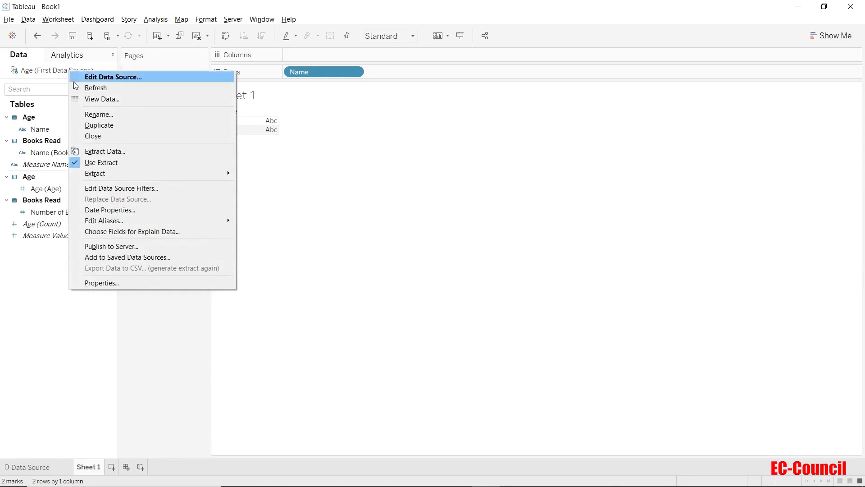
{"action": "mouse_move", "coordinate": [90, 175]}
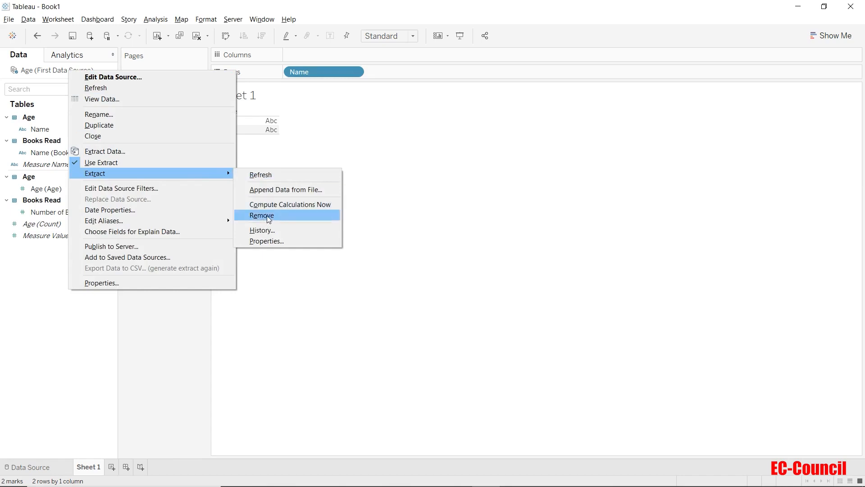
{"action": "left_click", "coordinate": [175, 366]}
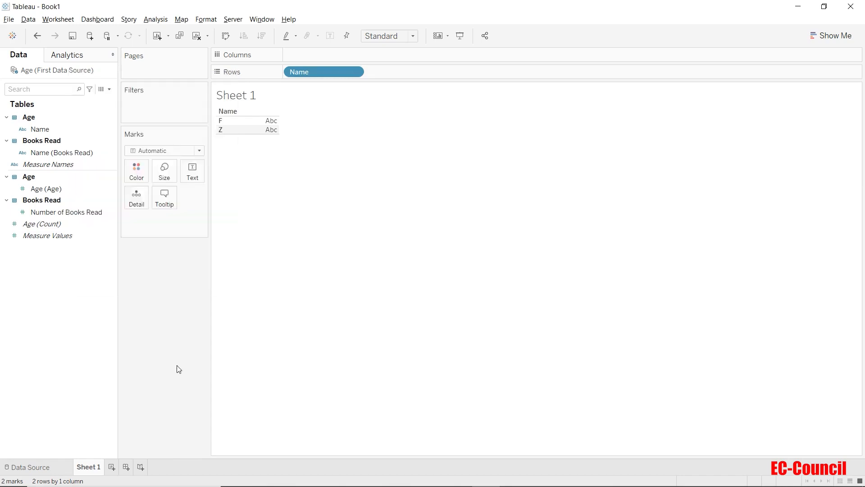